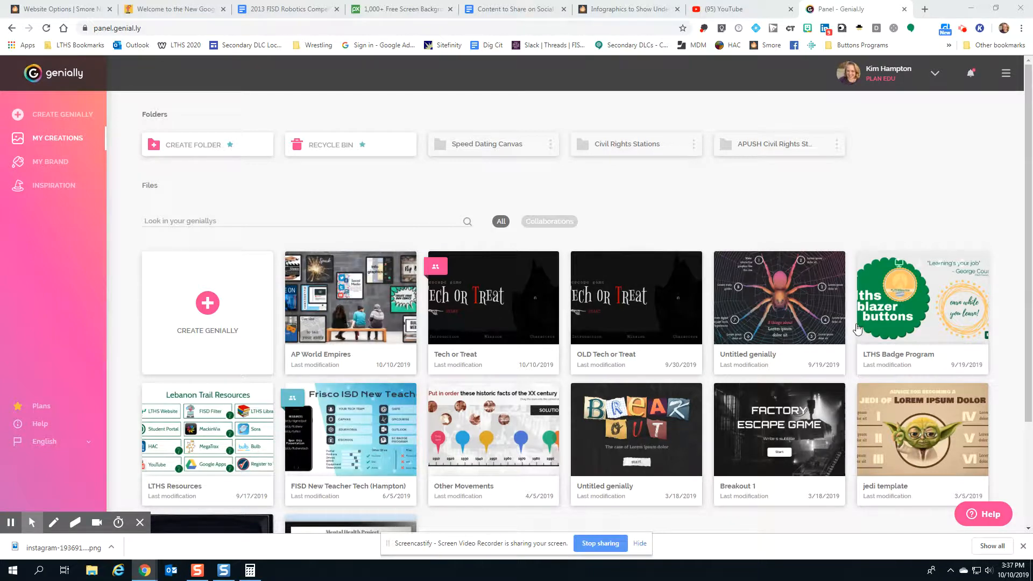
Start a new genially and open the Gamification template category
click(81, 121)
mouse_move(400, 392)
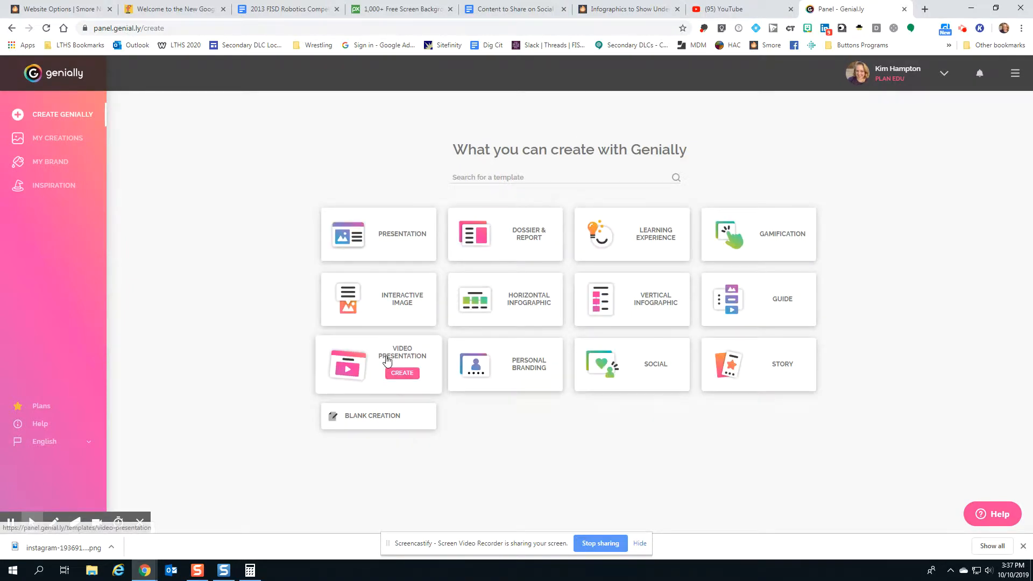
mouse_move(427, 428)
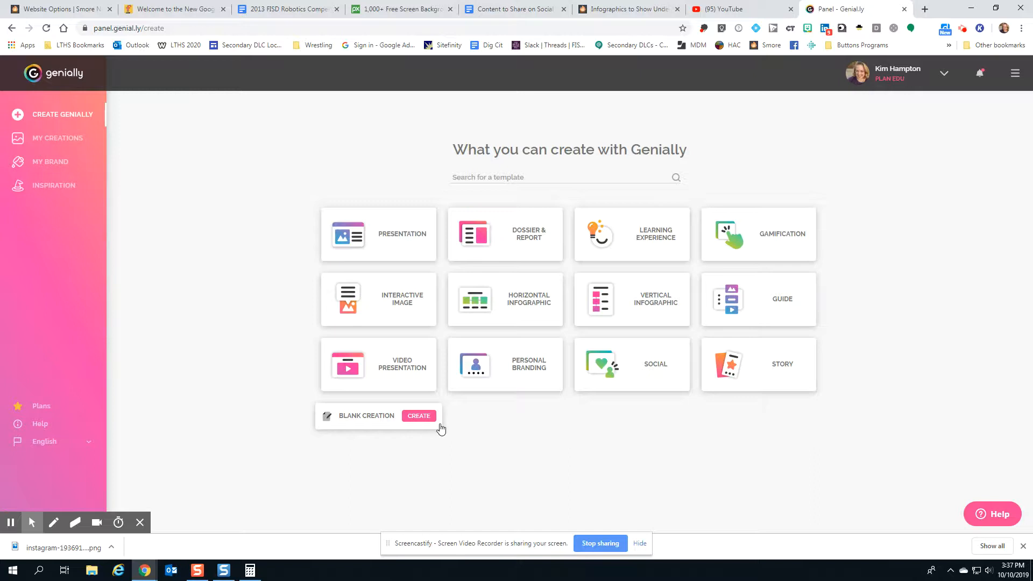
click(782, 239)
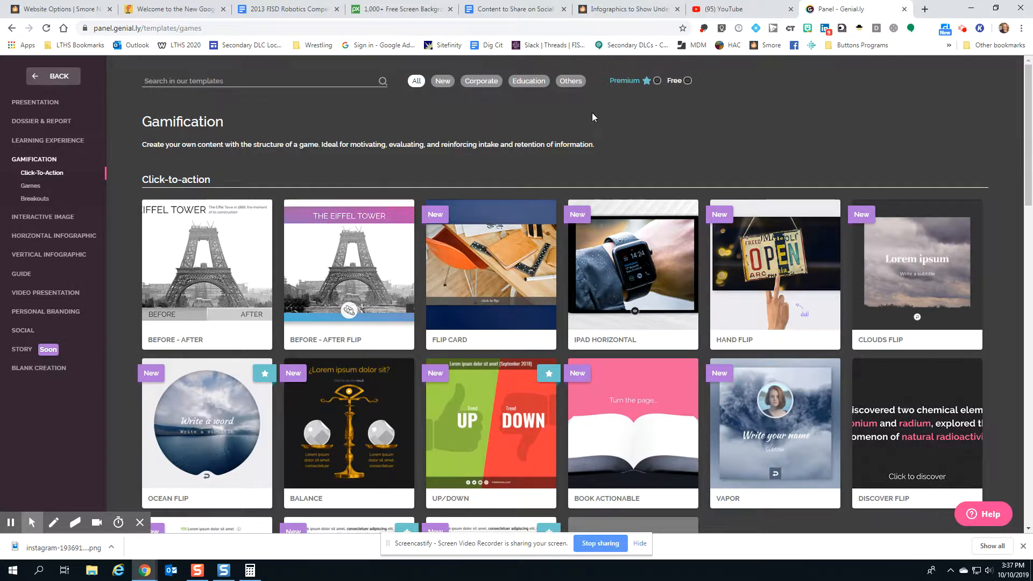
Filter the gamification templates to Free and open the Halloween Quiz template's preview
click(687, 81)
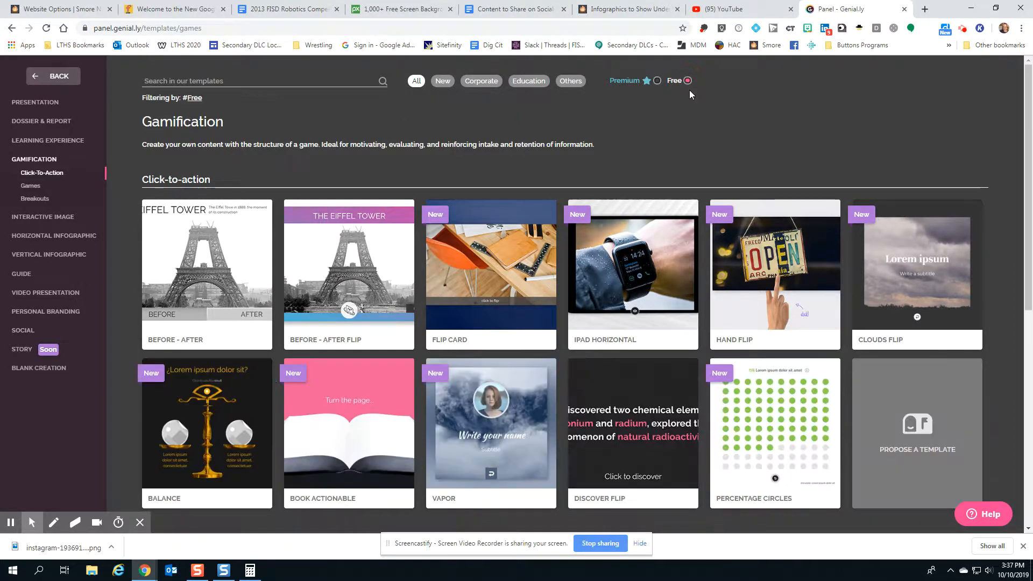
scroll(716, 253, down, 3)
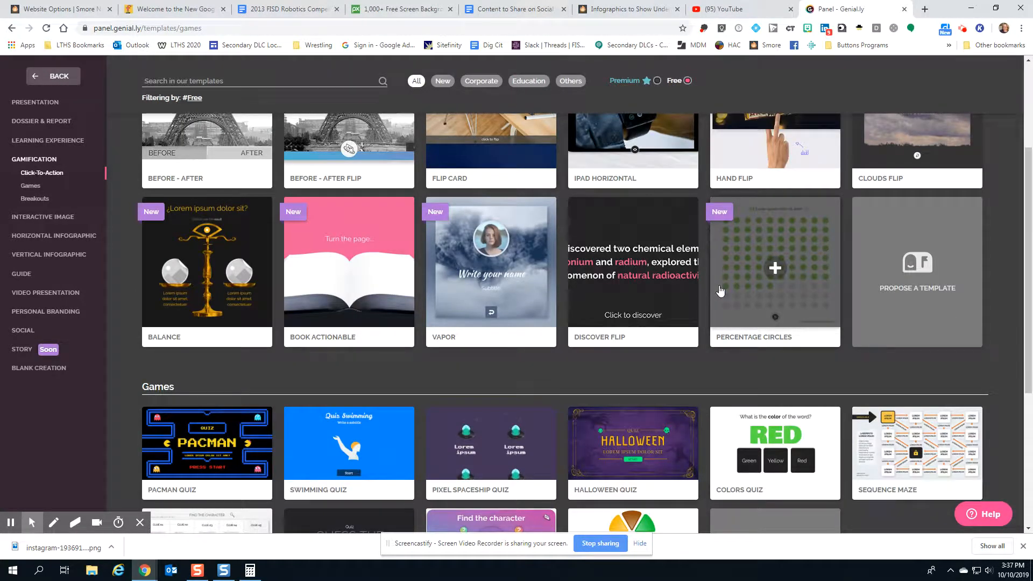
scroll(716, 294, down, 3)
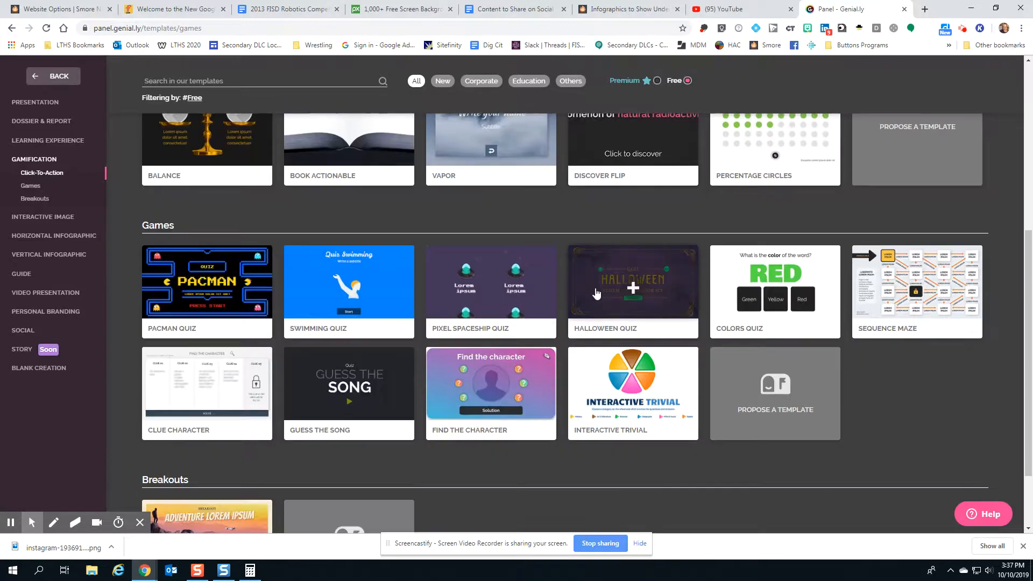
click(633, 288)
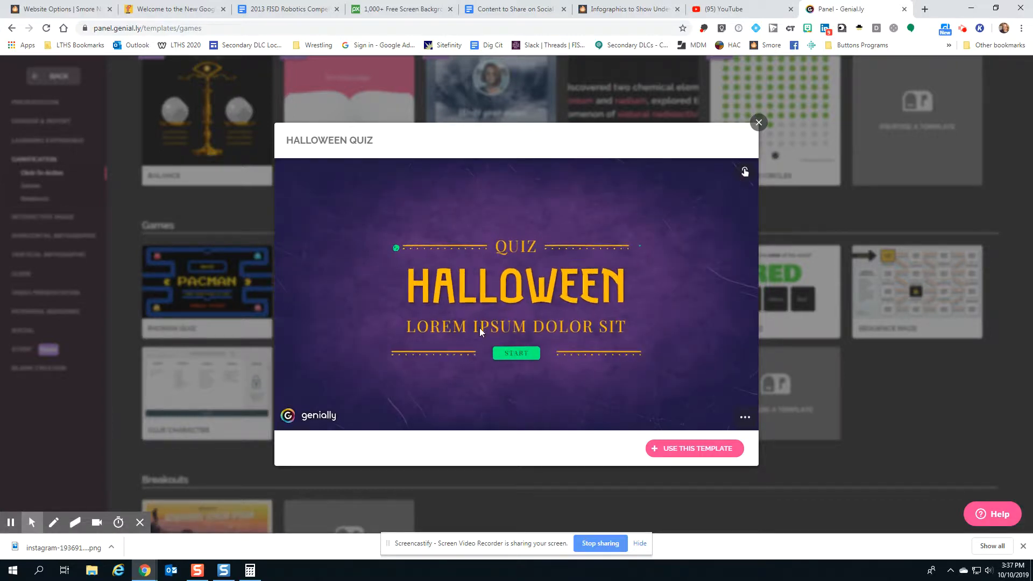
Try out the Halloween Quiz preview by starting it and answering questions, and create a genially from this template
click(516, 357)
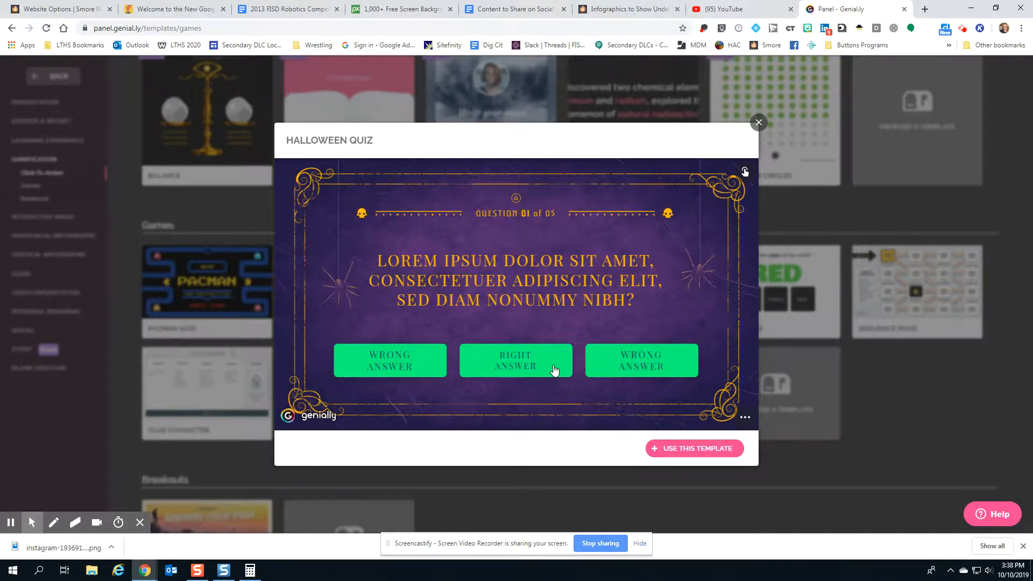
click(527, 369)
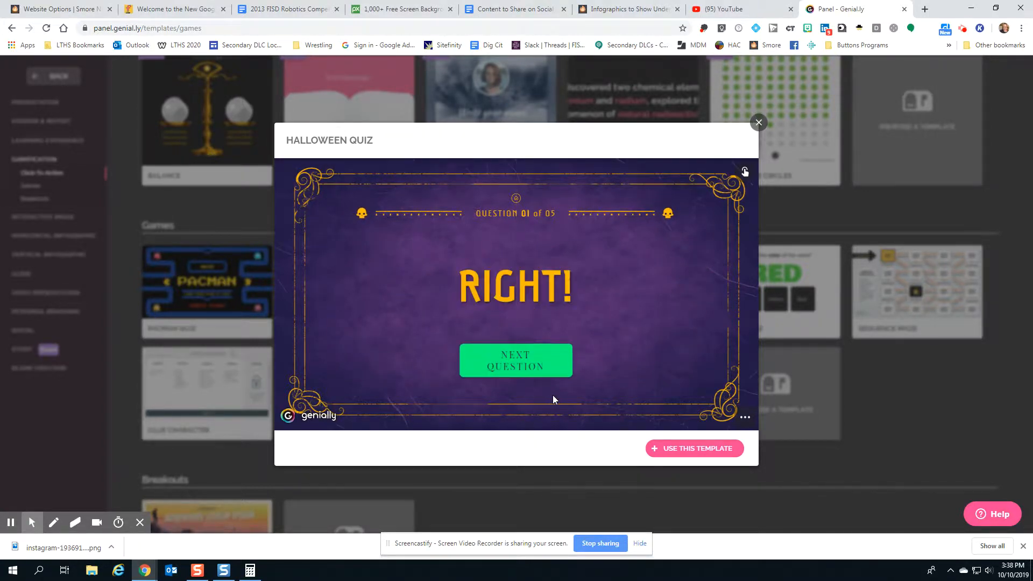
click(515, 370)
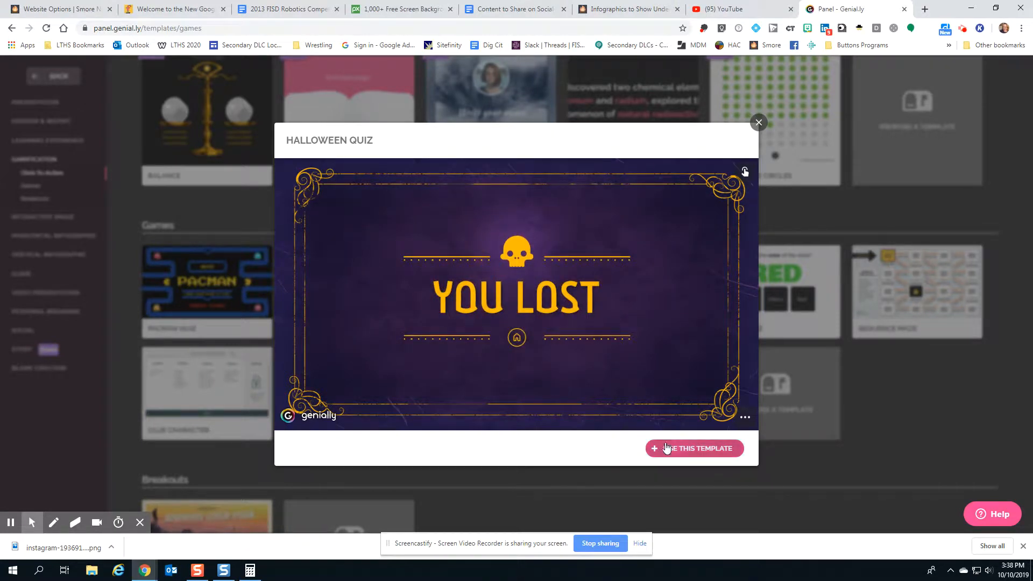
click(668, 451)
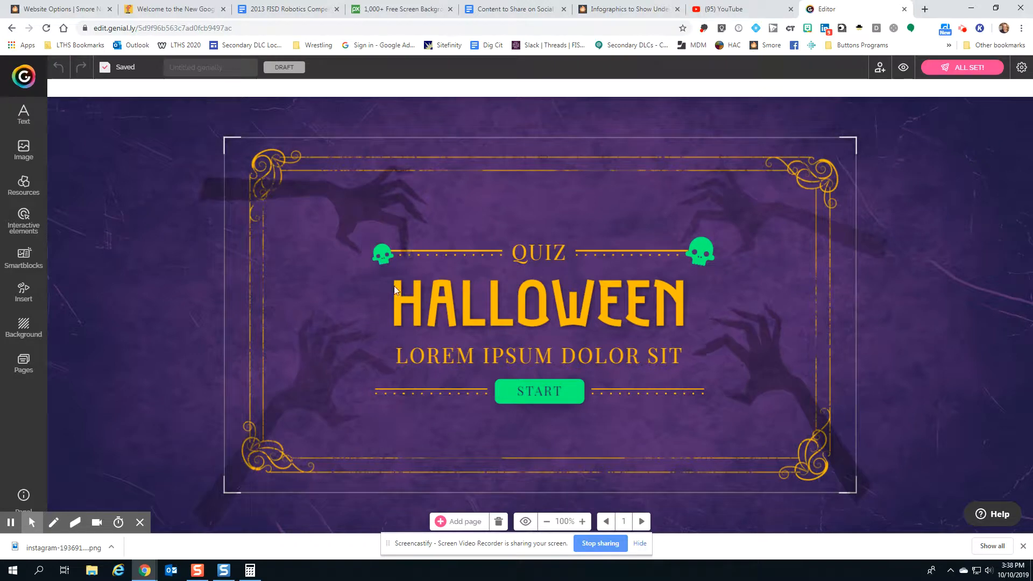
Unlock the ornamental frame on the title page and move the upper-left shadow hand slightly down
click(454, 293)
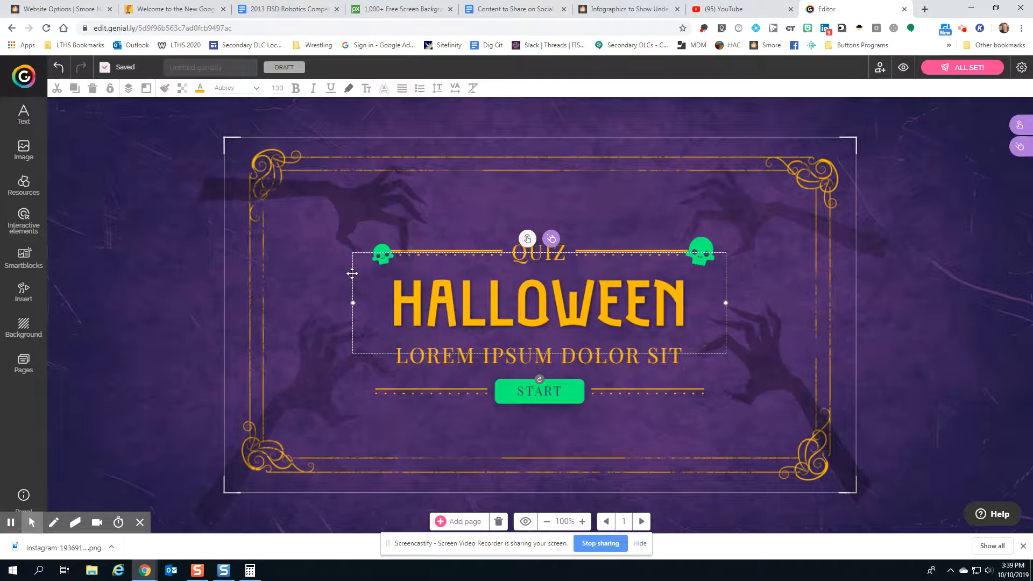
click(255, 254)
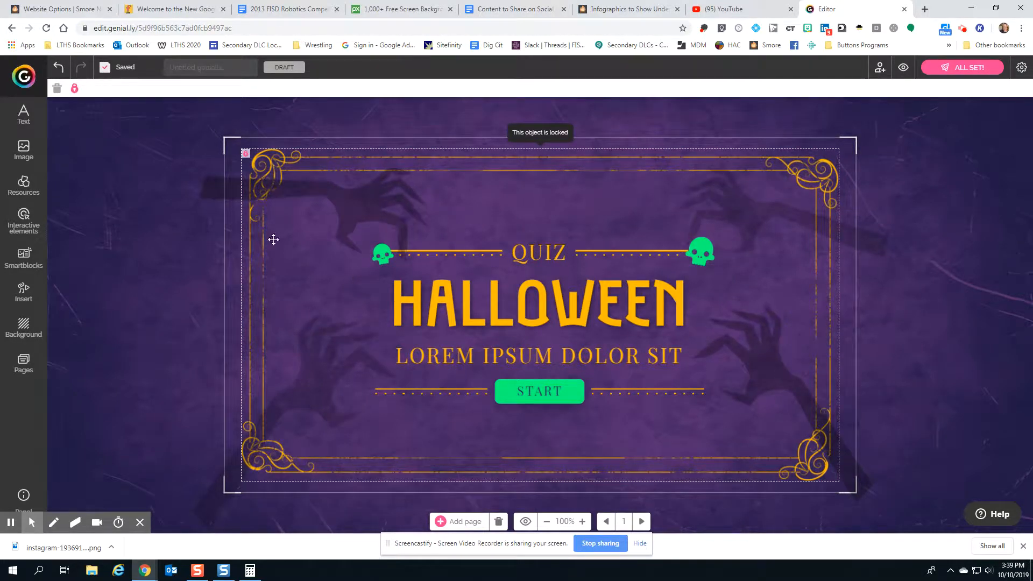
click(247, 156)
drag(276, 218, 258, 246)
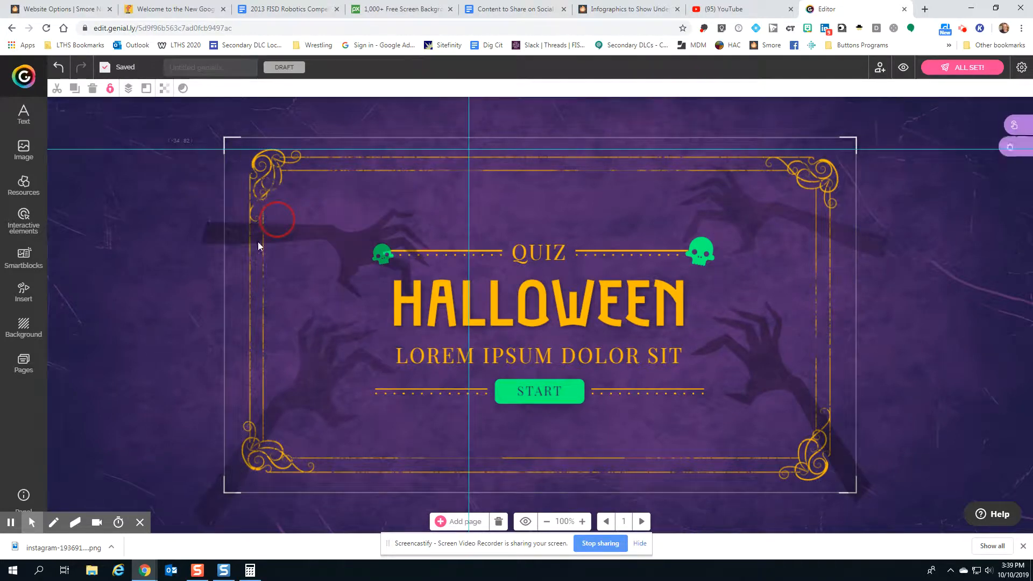
Unlock the ornamental gold frame on the title page and lock it again
click(271, 168)
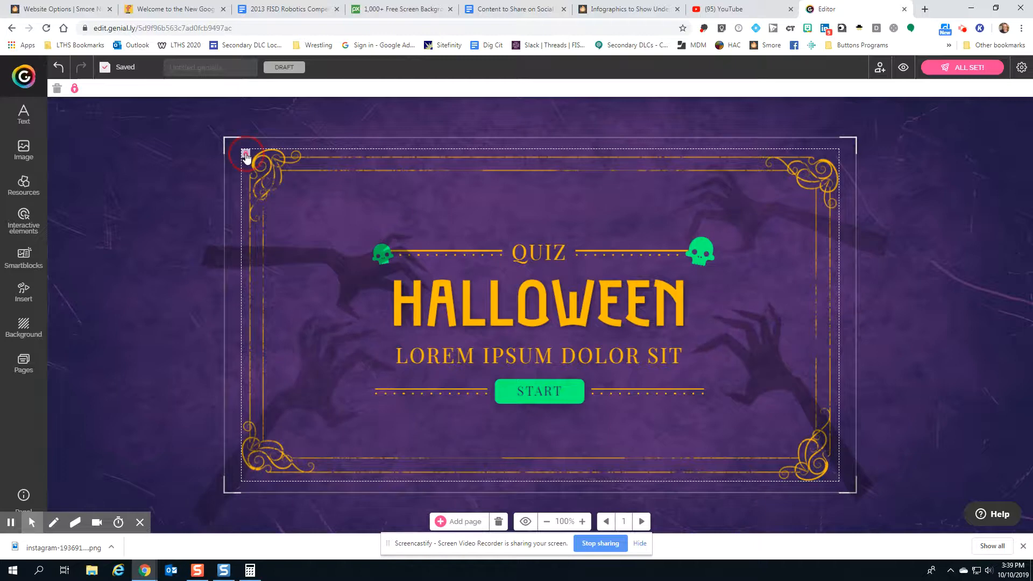
click(245, 156)
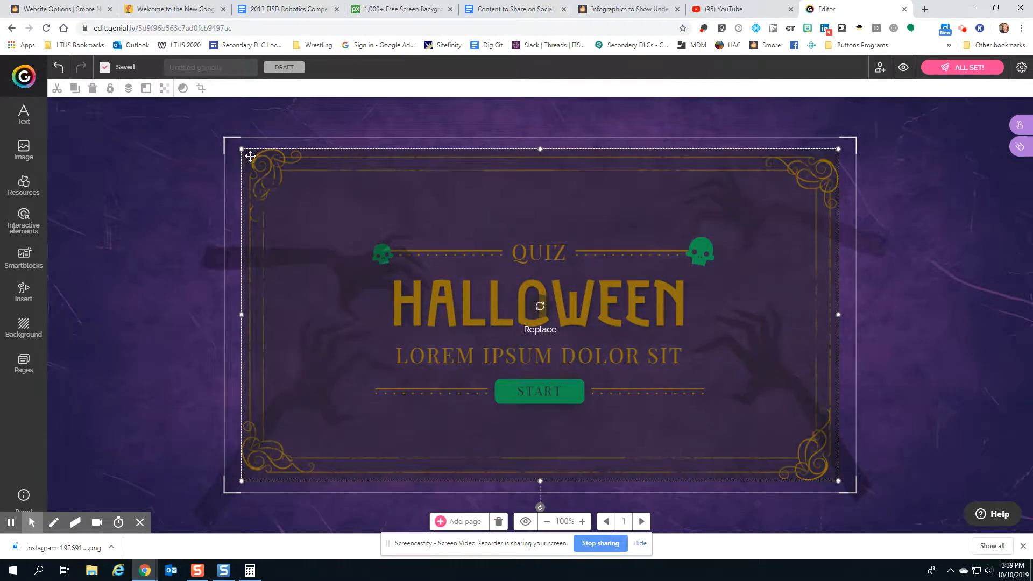
click(109, 88)
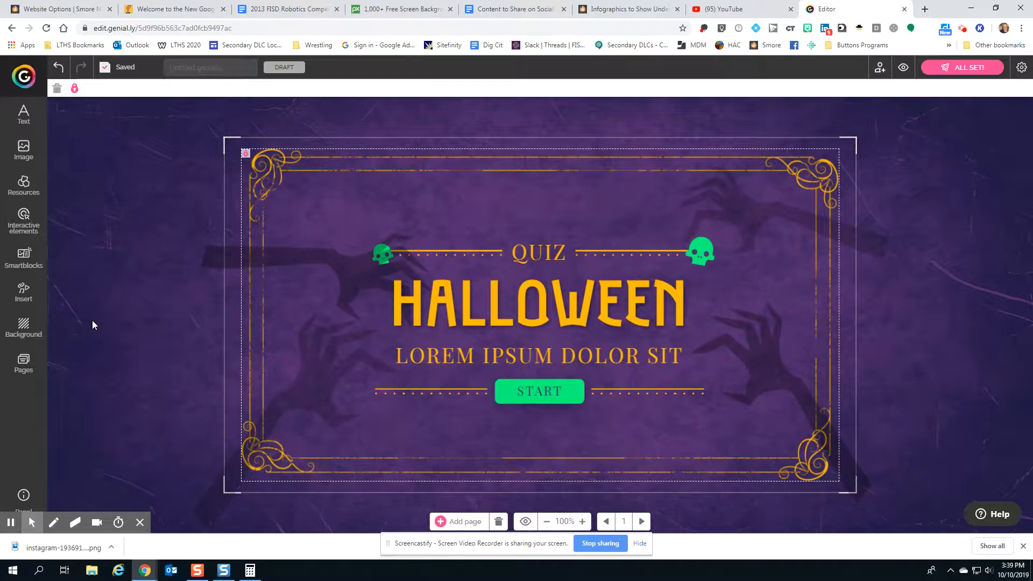
Examine the quiz's list of pages, from Home through the question and RIGHT pages to Answer WRONG
click(24, 367)
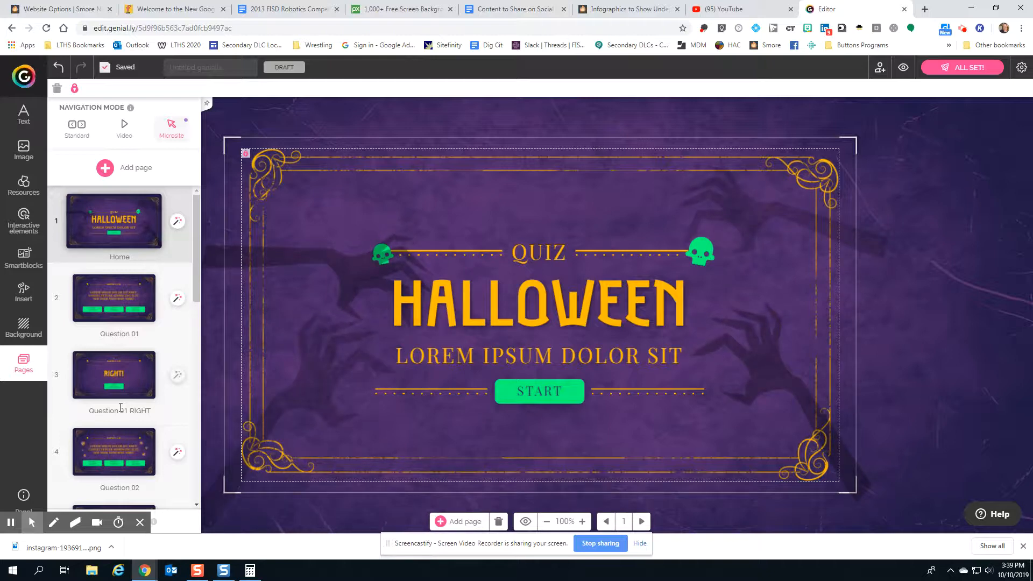
scroll(121, 409, down, 2)
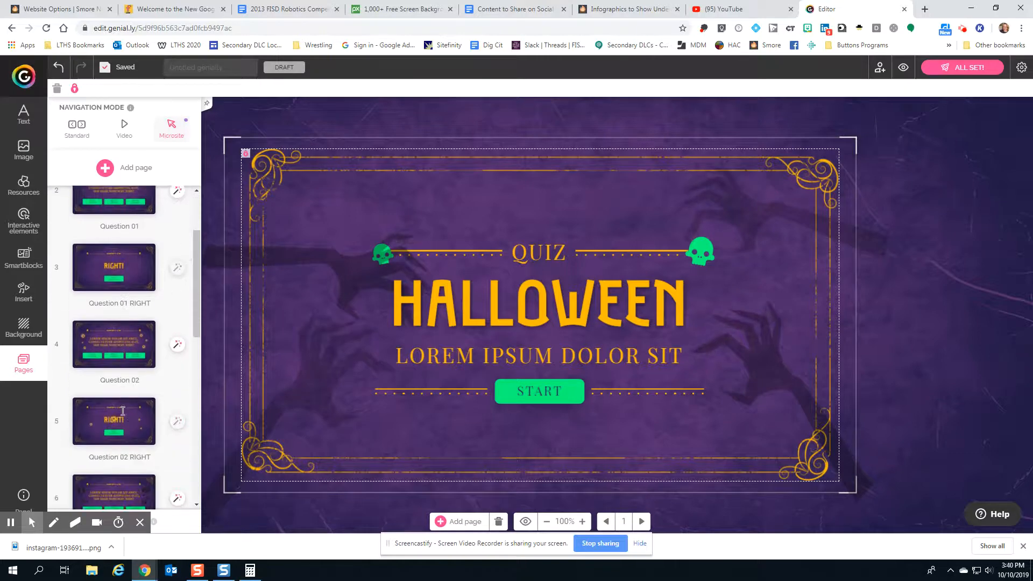
scroll(123, 410, down, 5)
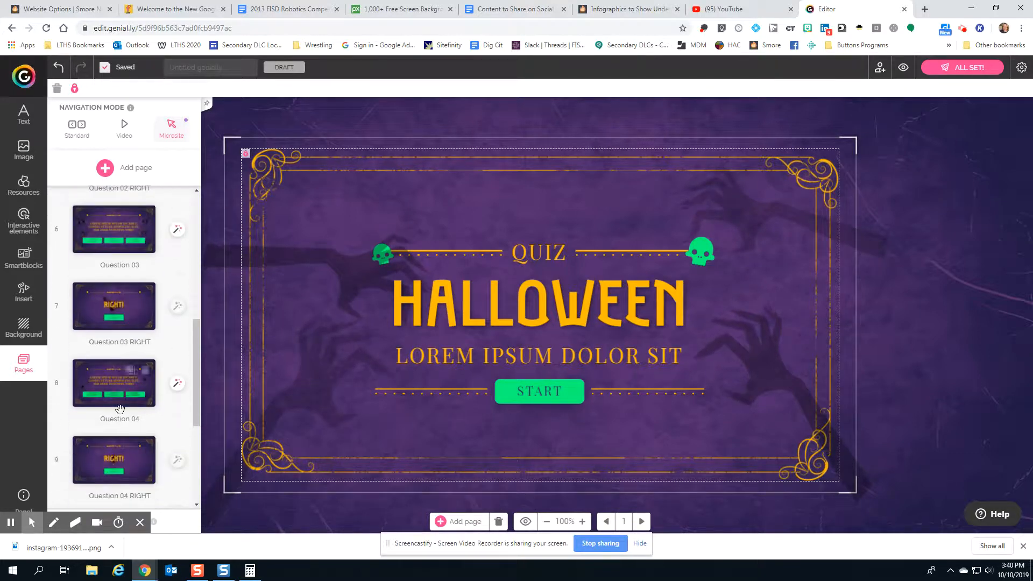
scroll(120, 409, down, 4)
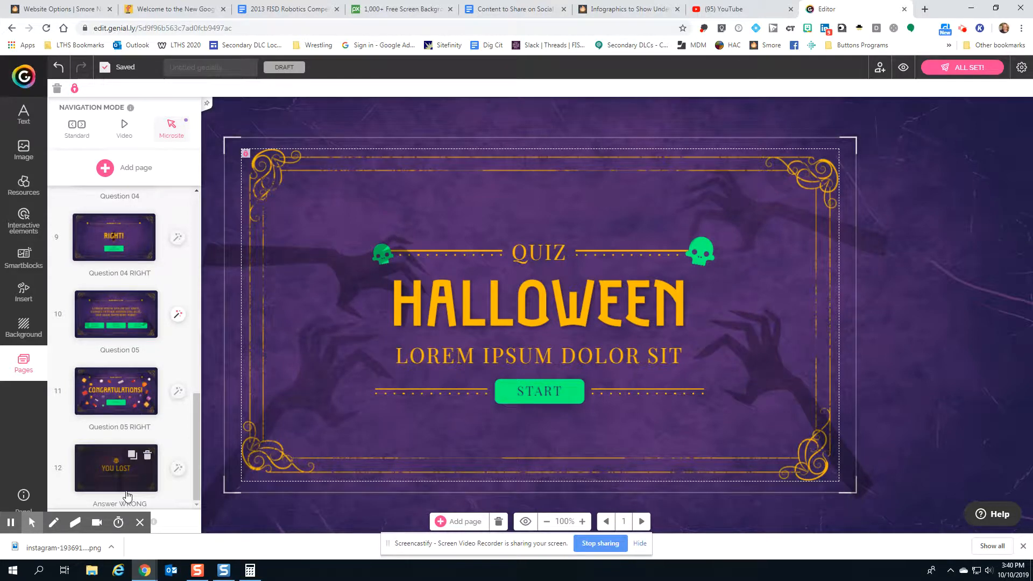
scroll(127, 494, up, 10)
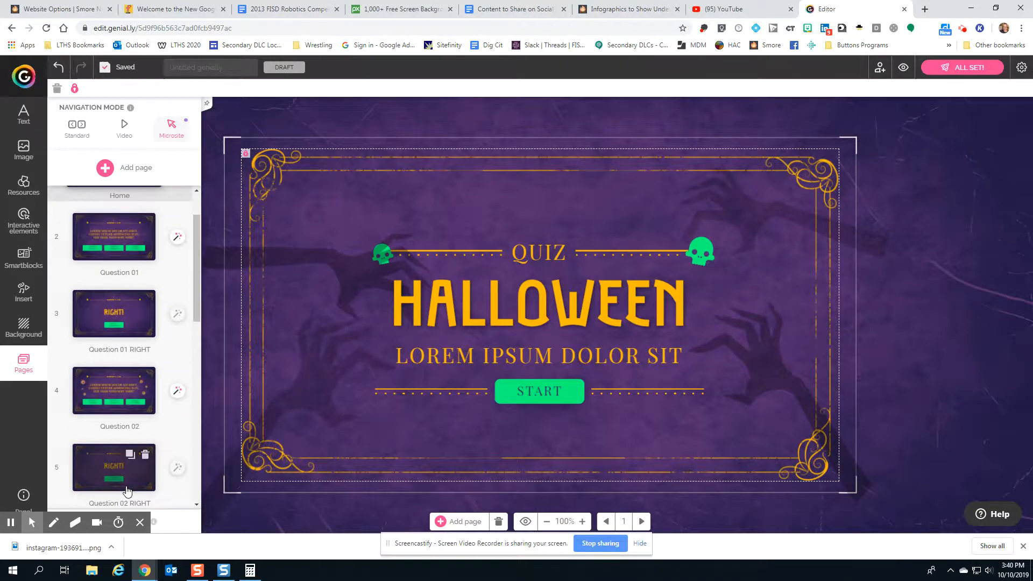
scroll(124, 488, up, 1)
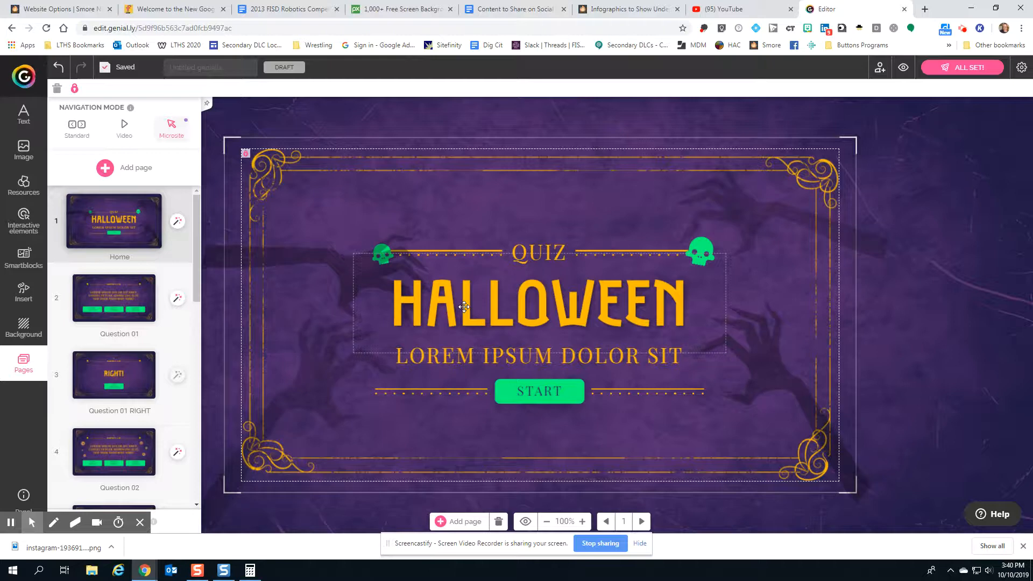
Review the START button's Link, Tooltip and Window interactivity options, and save its Go to page target as Question 01
double_click(517, 299)
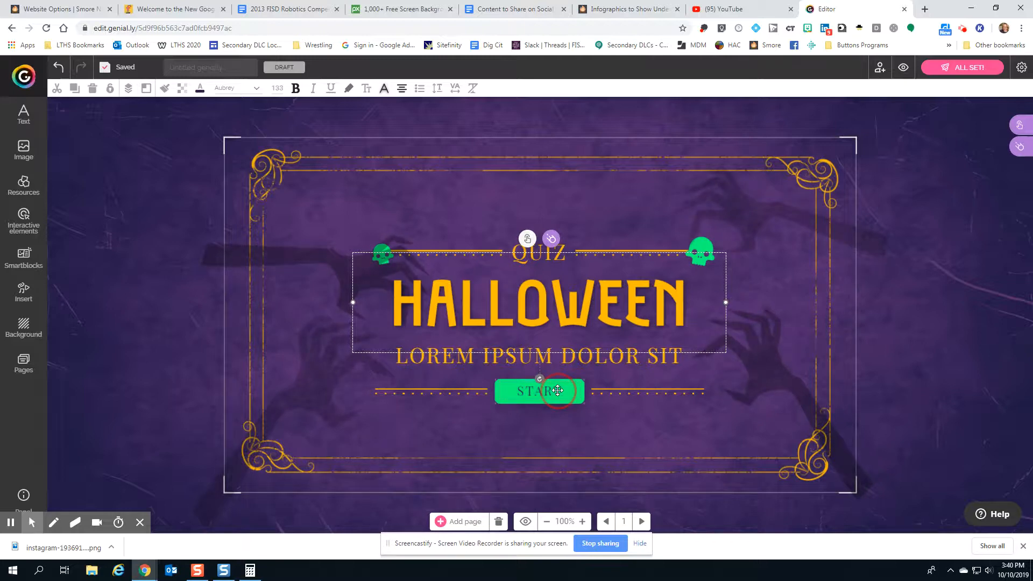
click(555, 397)
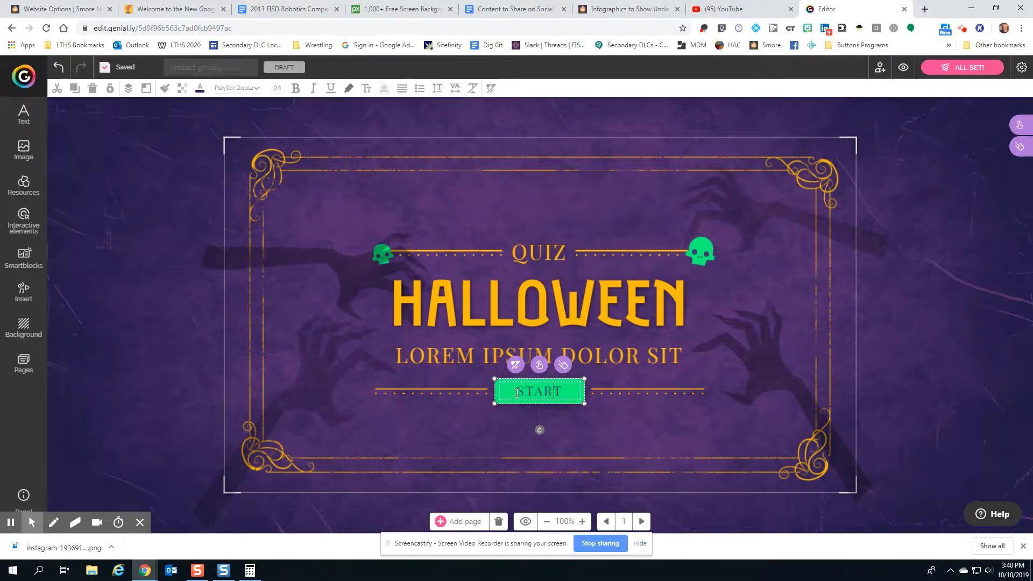
click(539, 366)
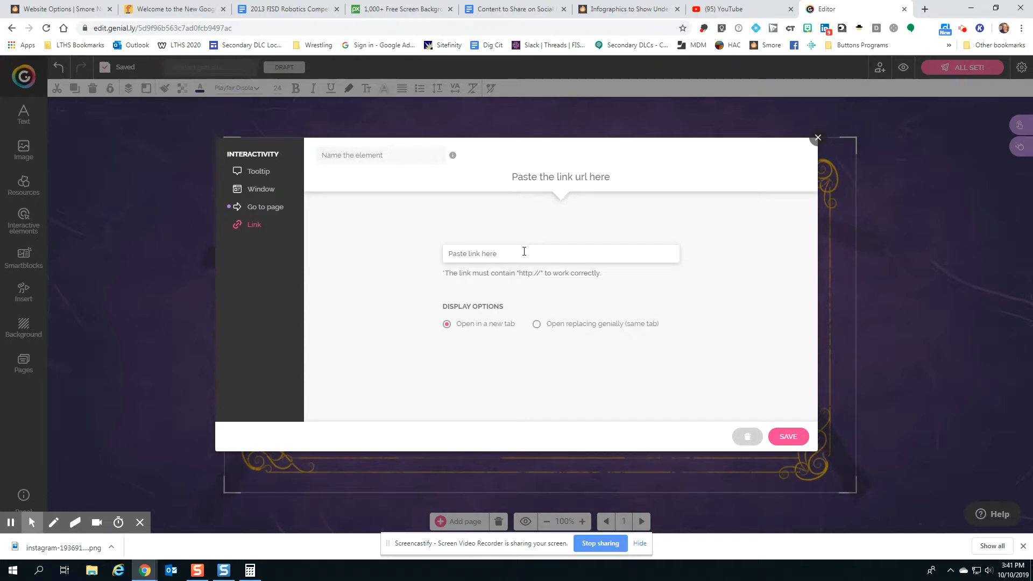
click(257, 173)
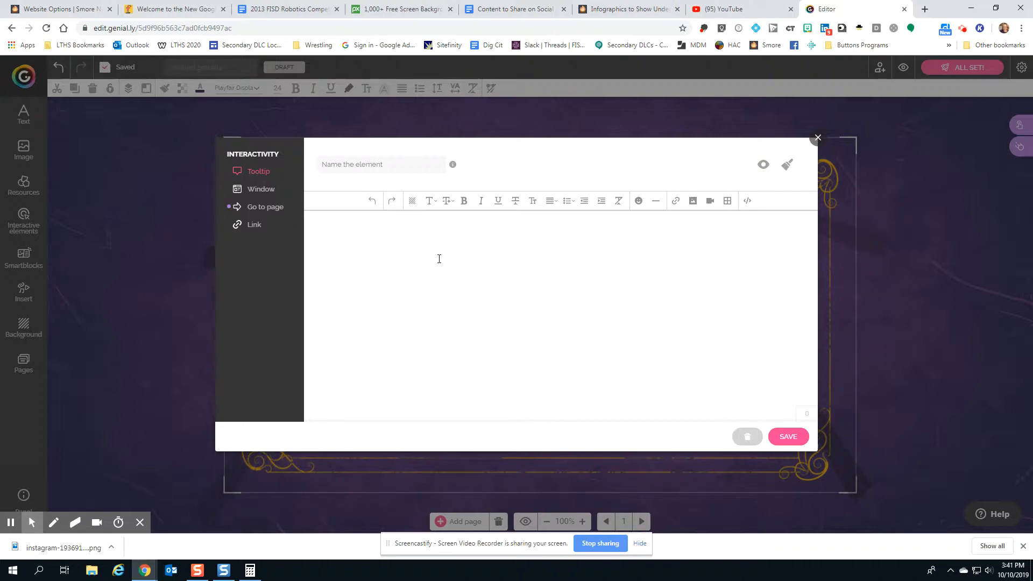
click(264, 190)
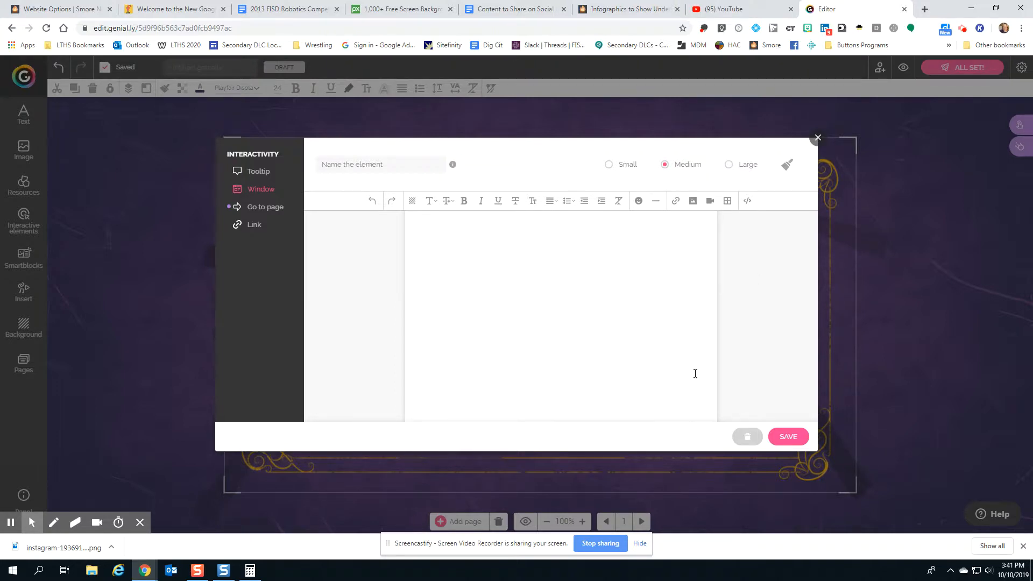
click(817, 138)
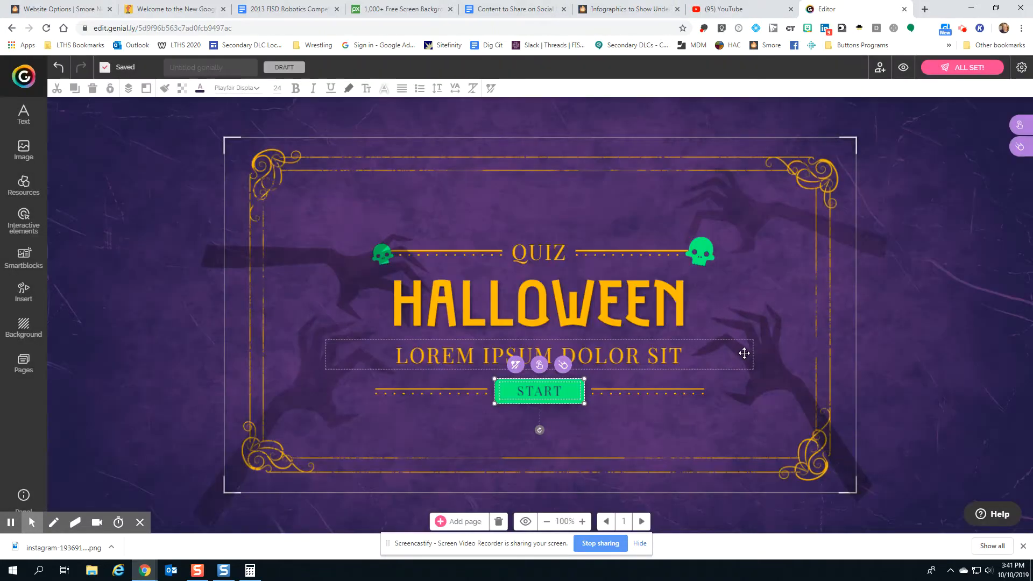
click(539, 366)
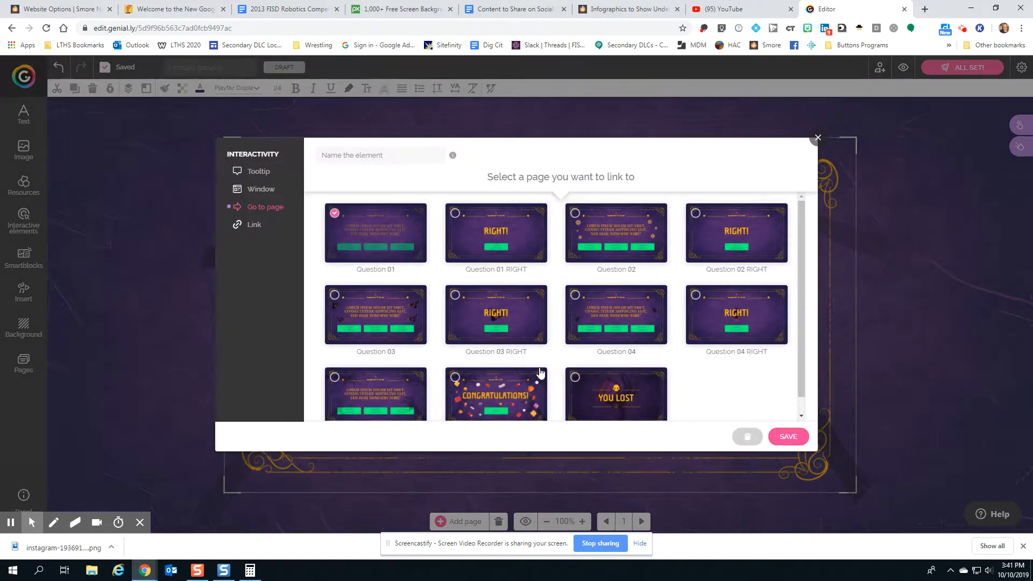
click(788, 436)
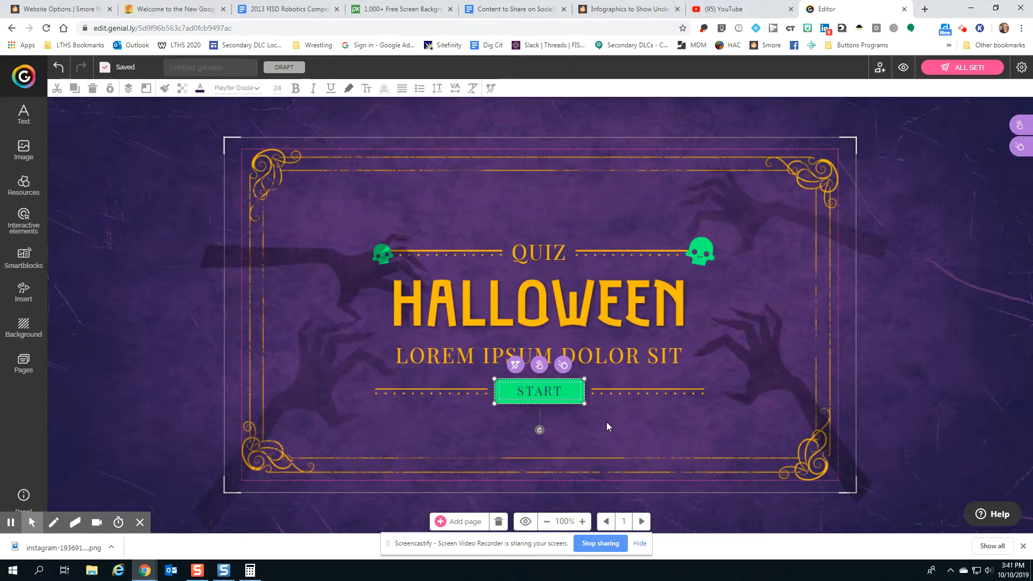
Set the START button's entrance animation effect to Focus
click(563, 366)
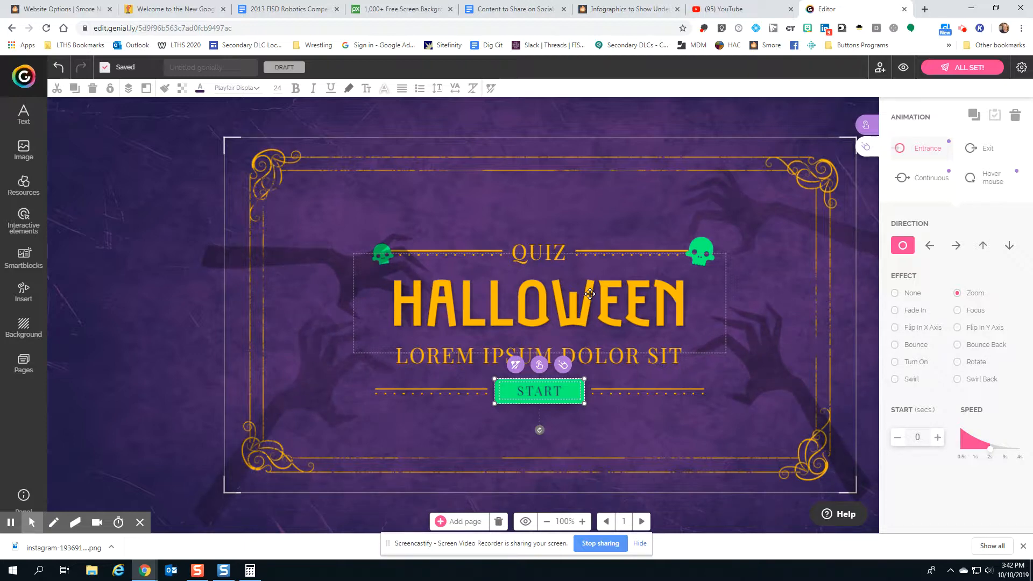
click(959, 293)
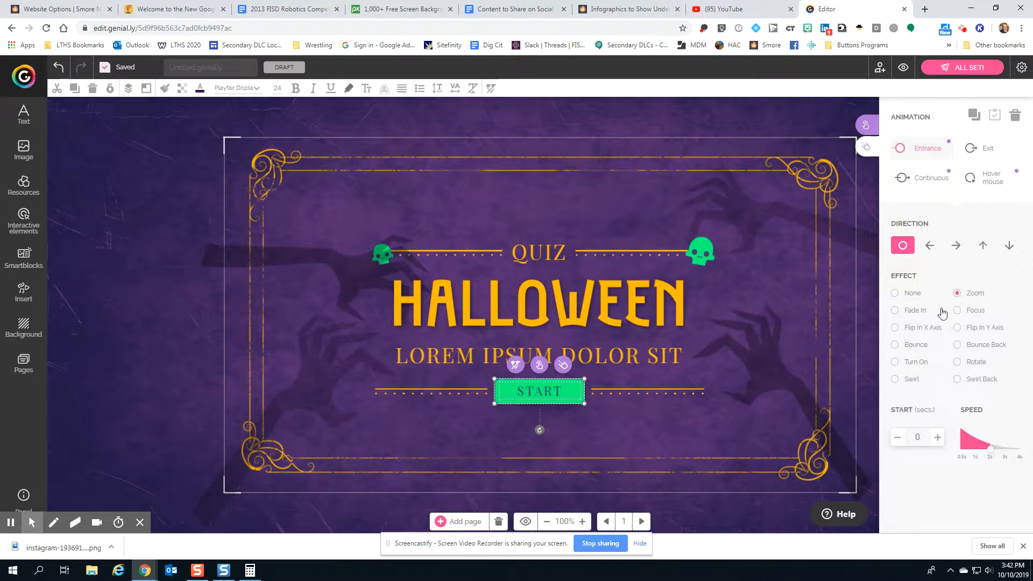
click(977, 314)
Look over the available image sources and show the Pixabay pictures
click(25, 156)
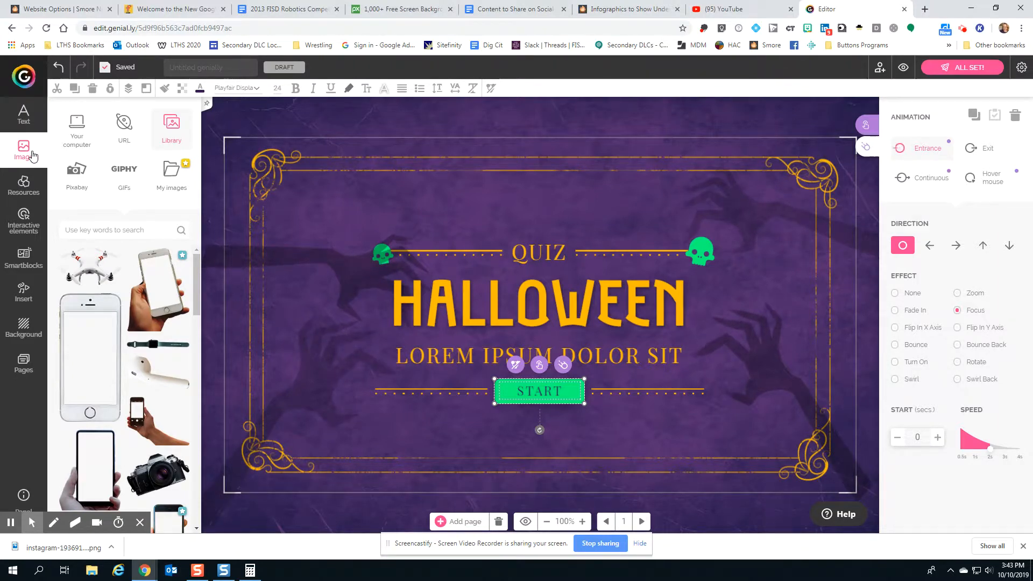
click(77, 129)
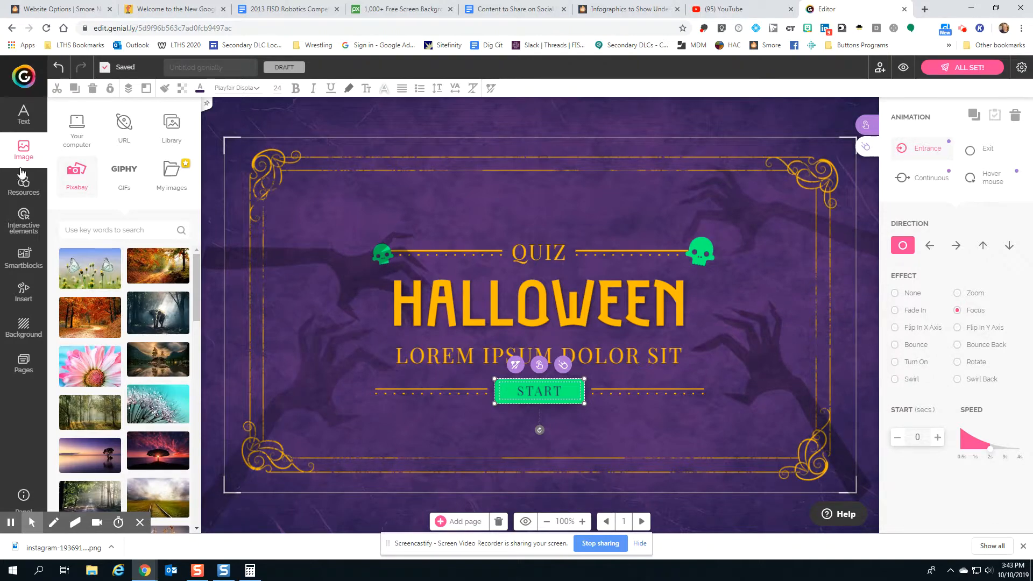
Browse the Resources collections of icons, illustrations, scenes and maps, and look over the interactive element buttons
click(23, 184)
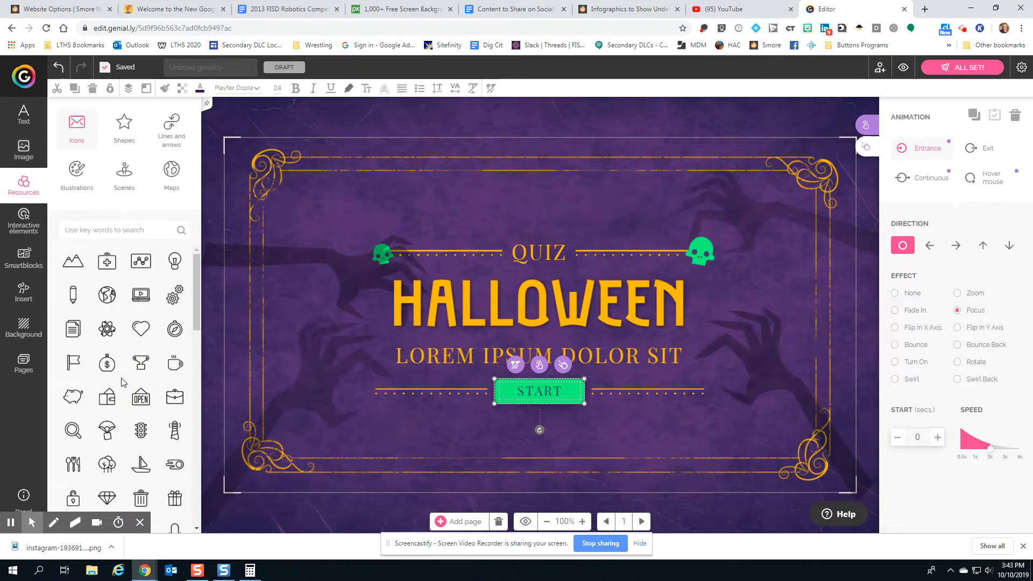
click(84, 188)
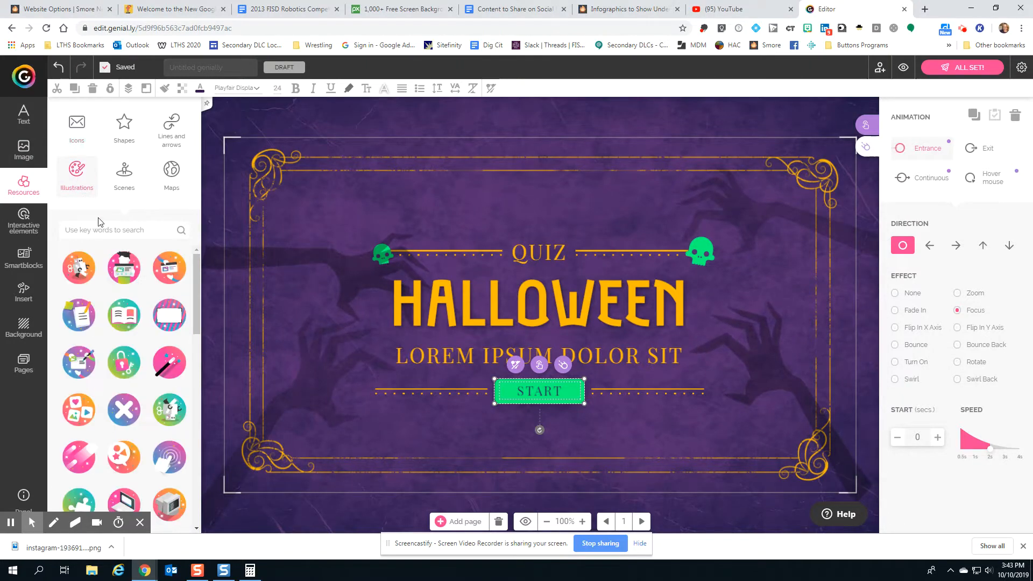
click(123, 174)
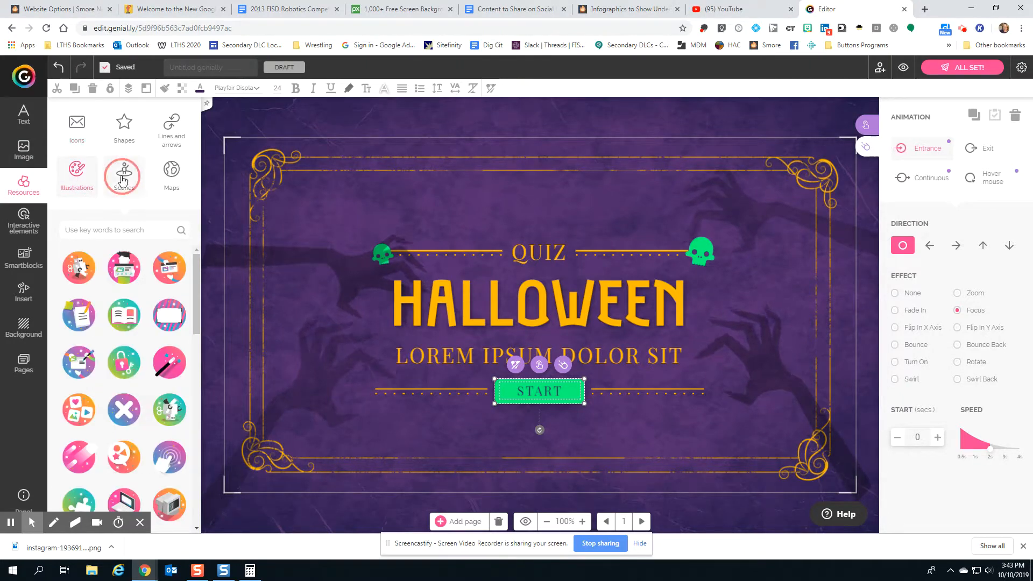
click(156, 231)
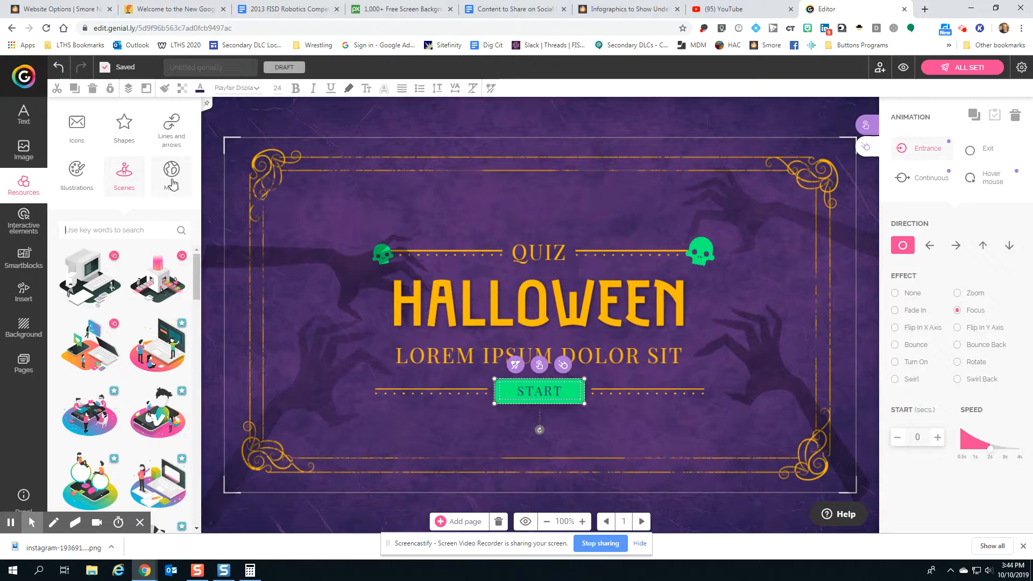
click(172, 185)
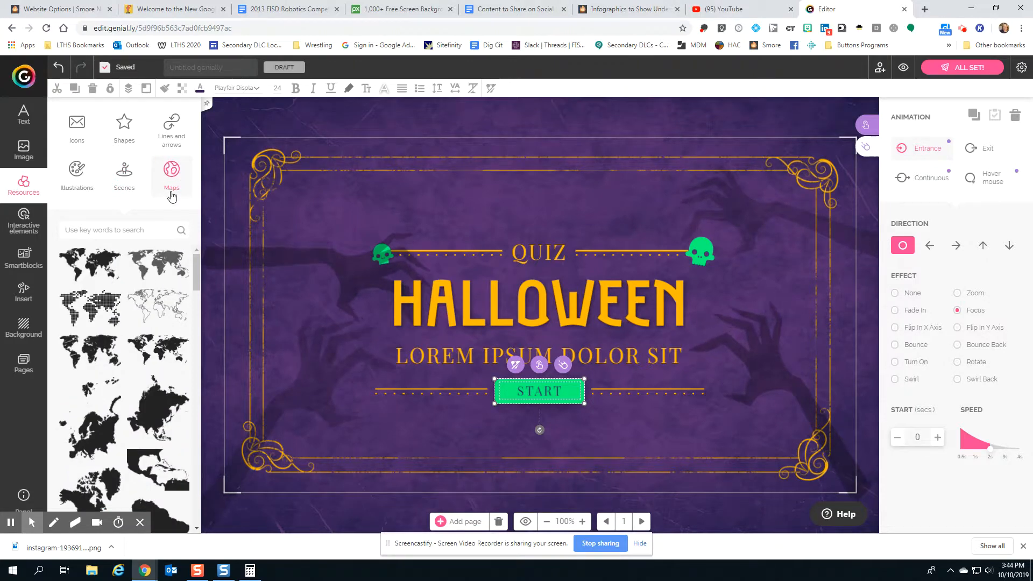
scroll(141, 304, down, 10)
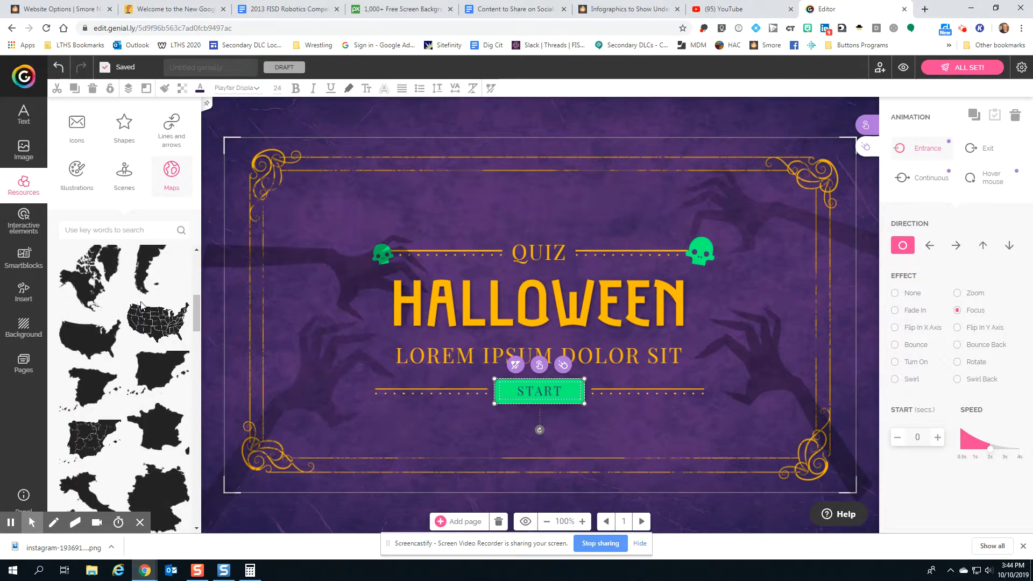
click(23, 221)
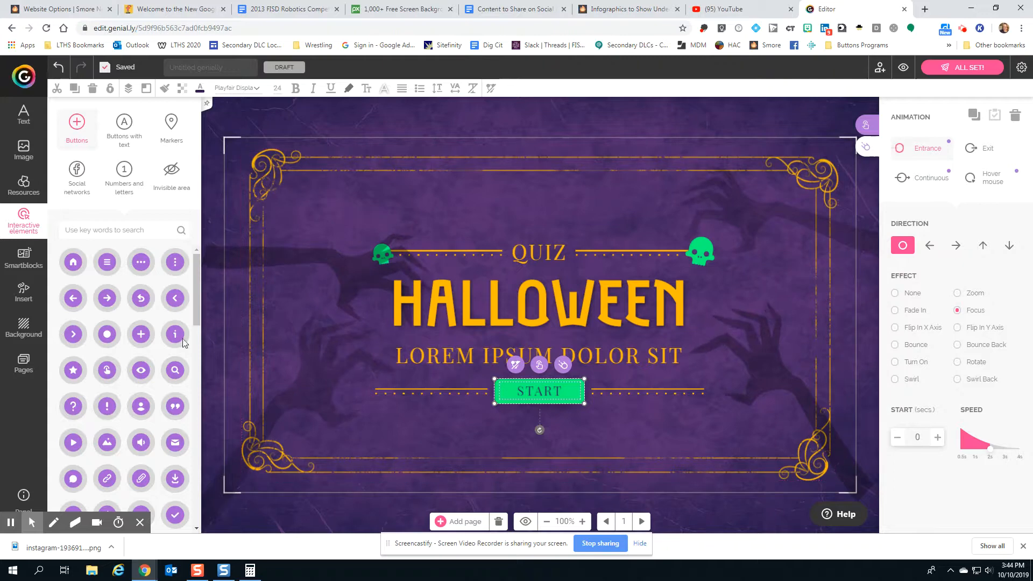
scroll(101, 365, down, 1)
Try out the Smartblocks gallery of five tall photos on the quiz's title page, and delete it again
click(23, 257)
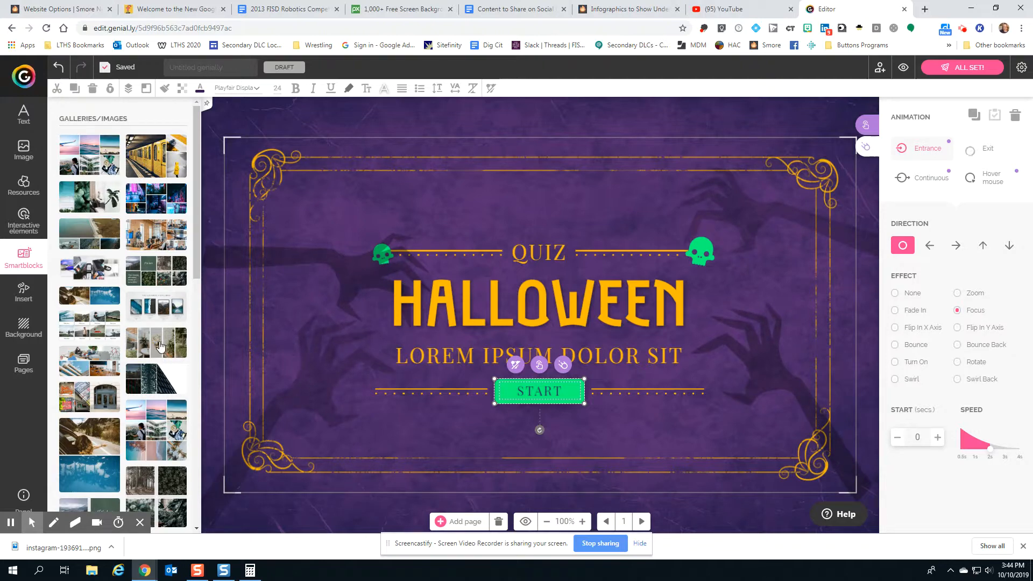
click(401, 468)
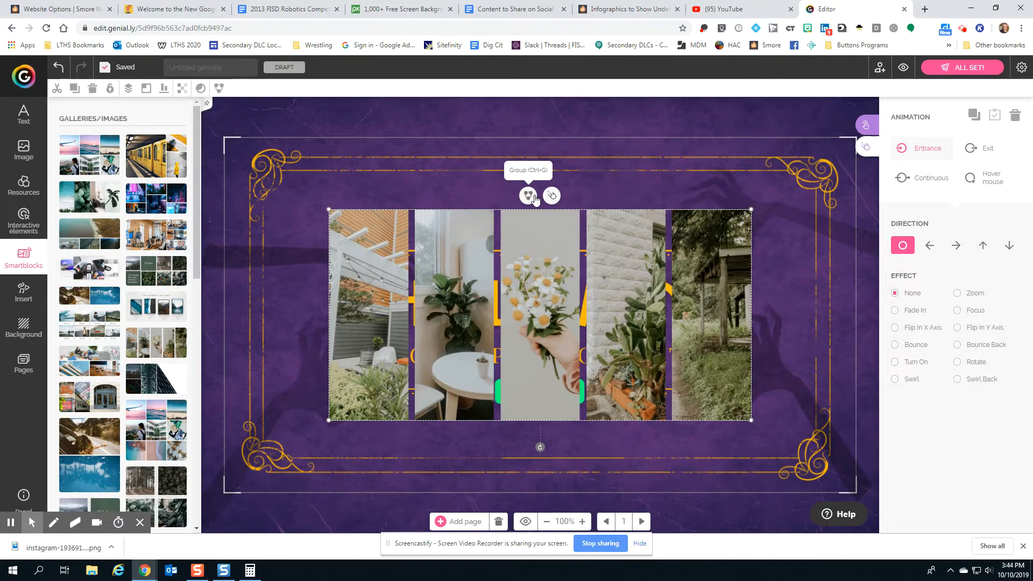
key(Delete)
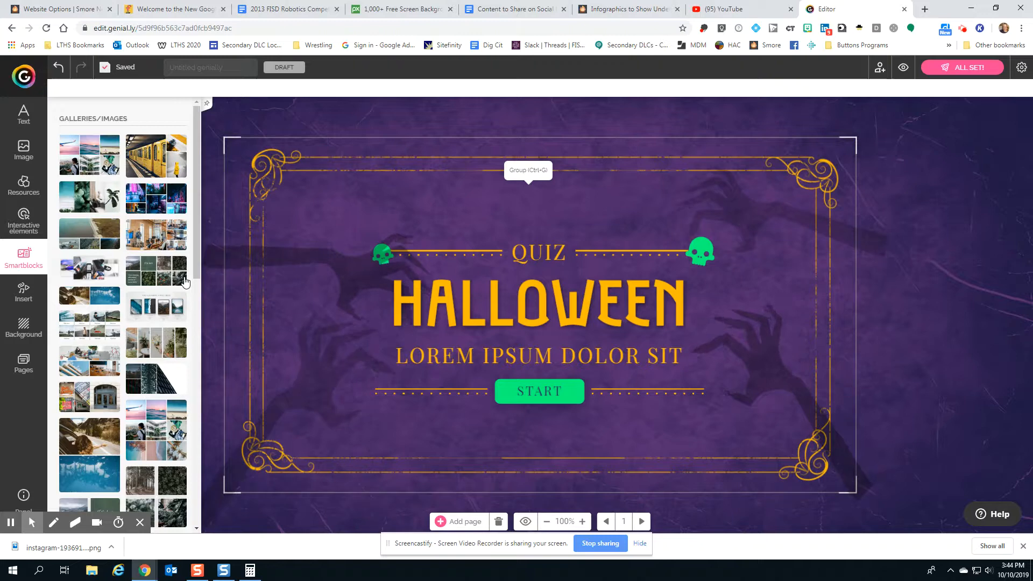
Review the video and audio sources for inserting media, and the Base and Canvas background options
click(37, 295)
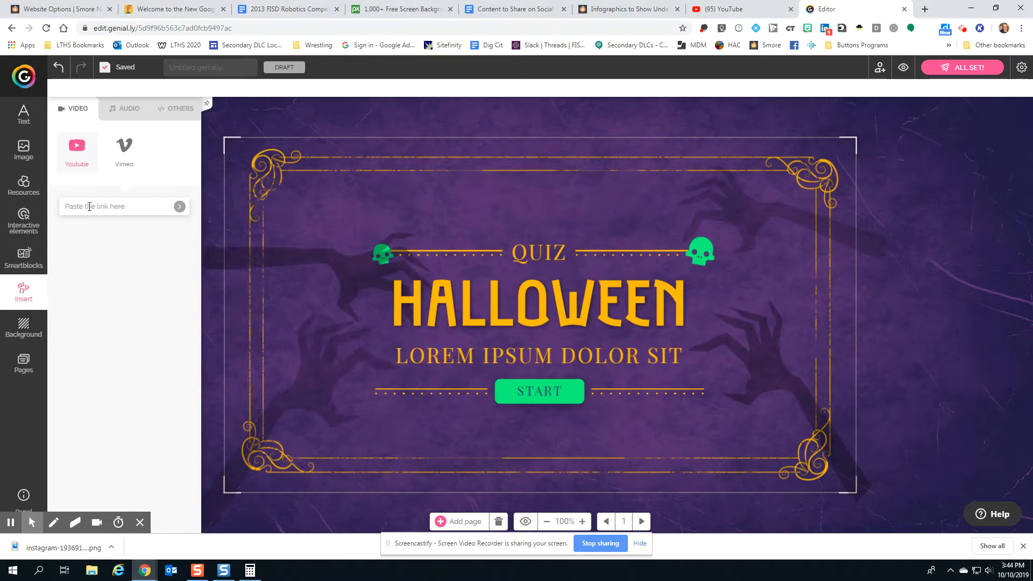
click(127, 110)
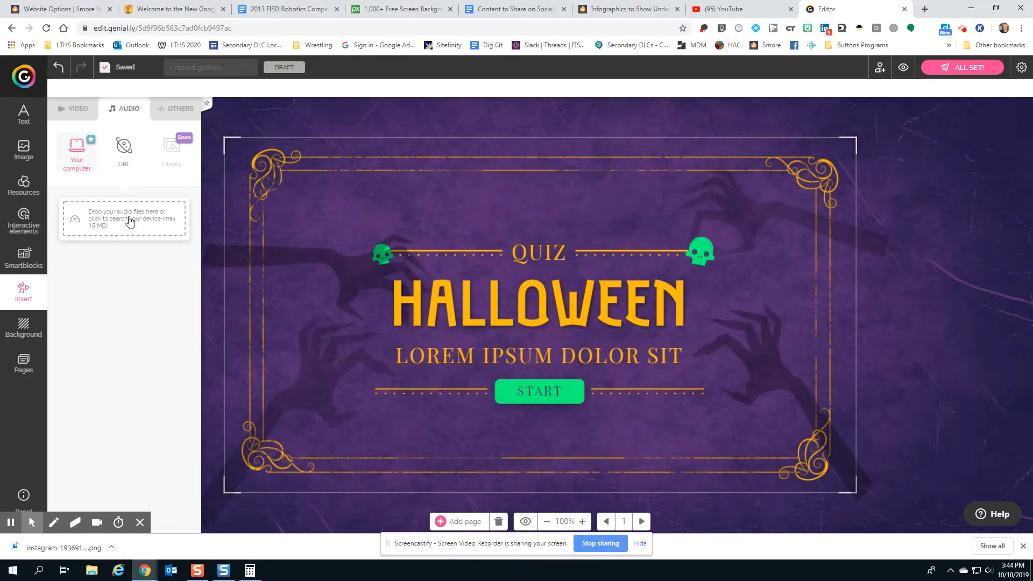
click(24, 327)
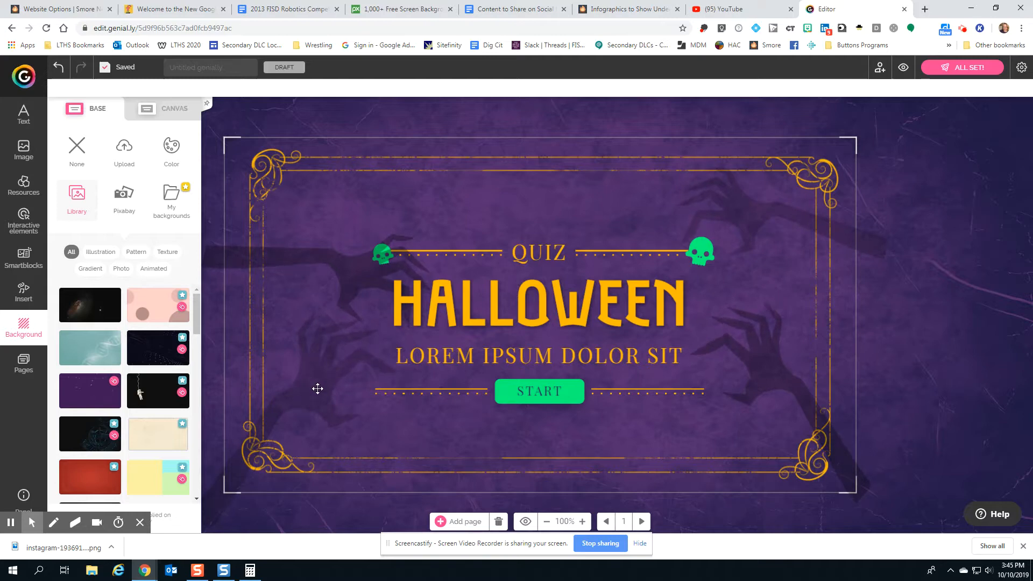
click(159, 110)
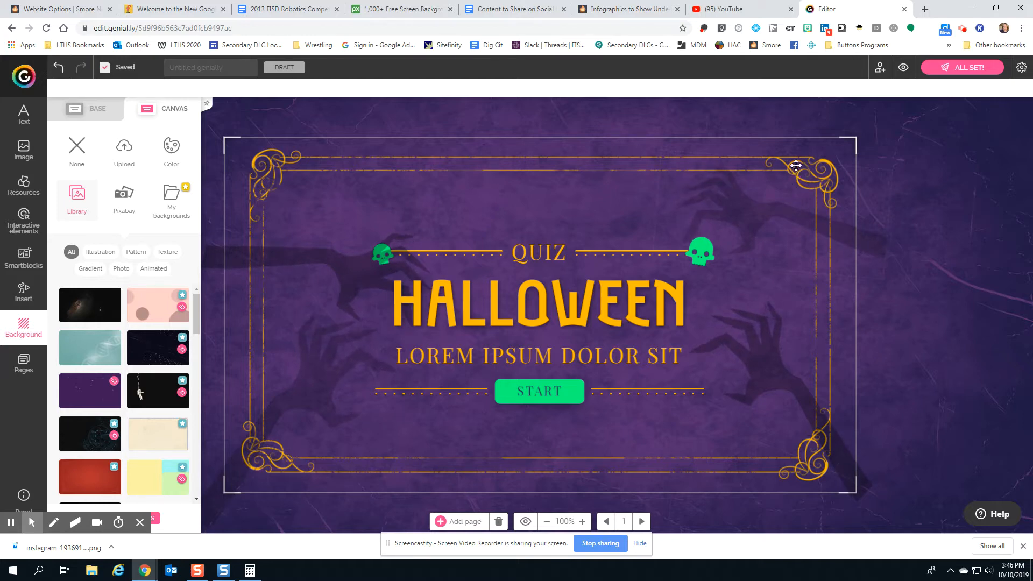
Look at the email invitation form for collaborators, and try to preview the quiz without naming it
click(880, 72)
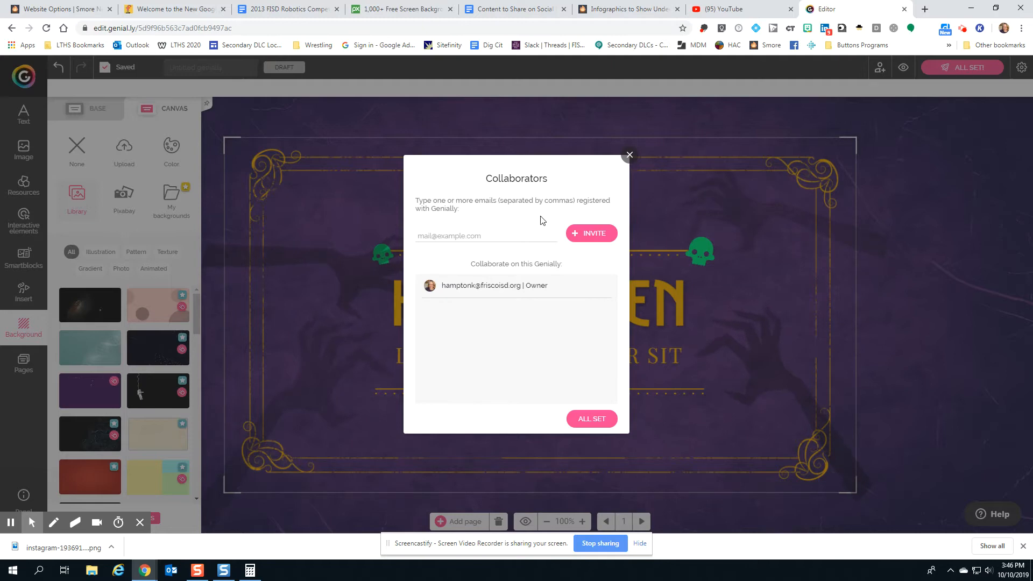
click(494, 233)
click(494, 233)
click(628, 156)
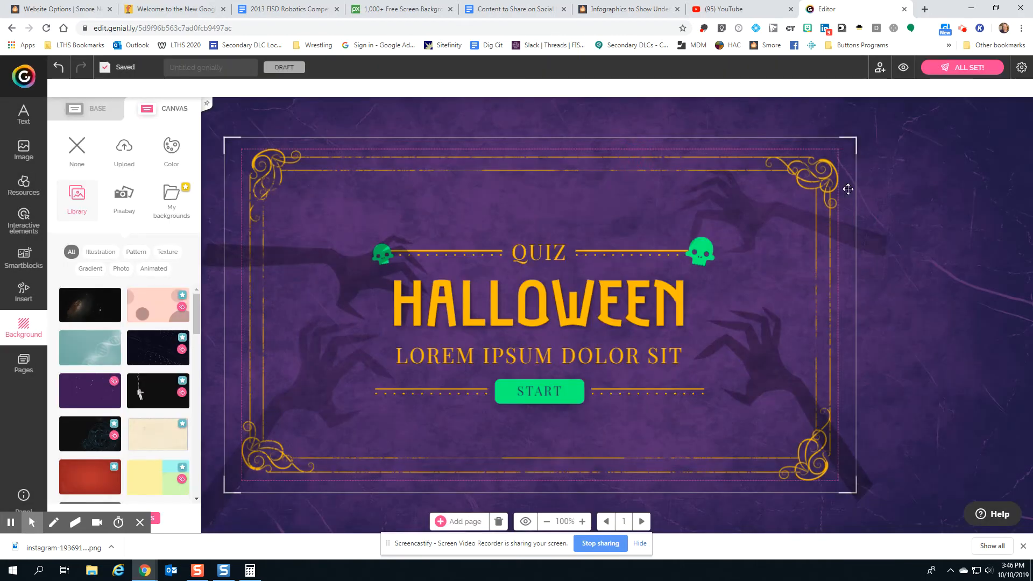
click(902, 68)
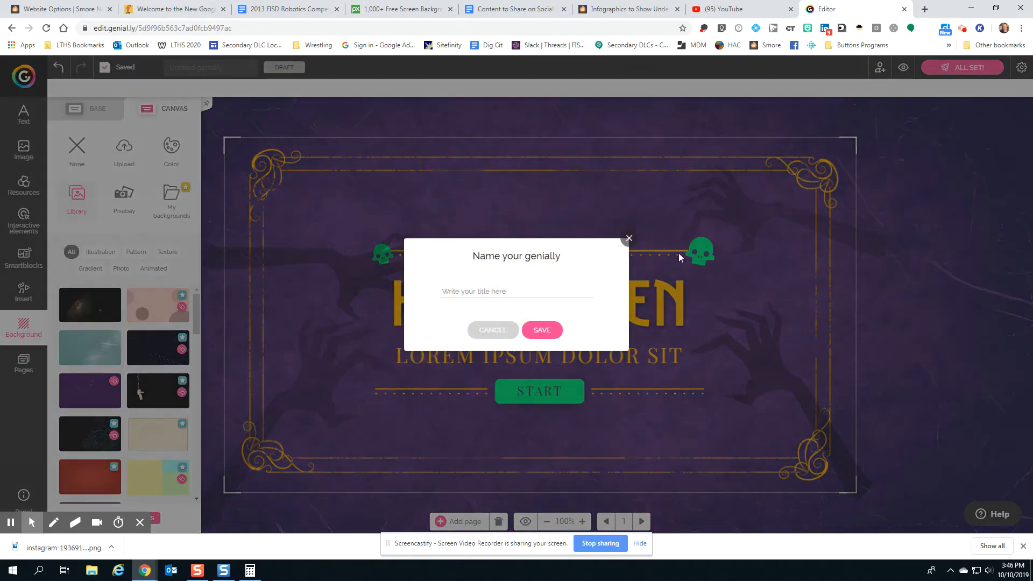
click(628, 238)
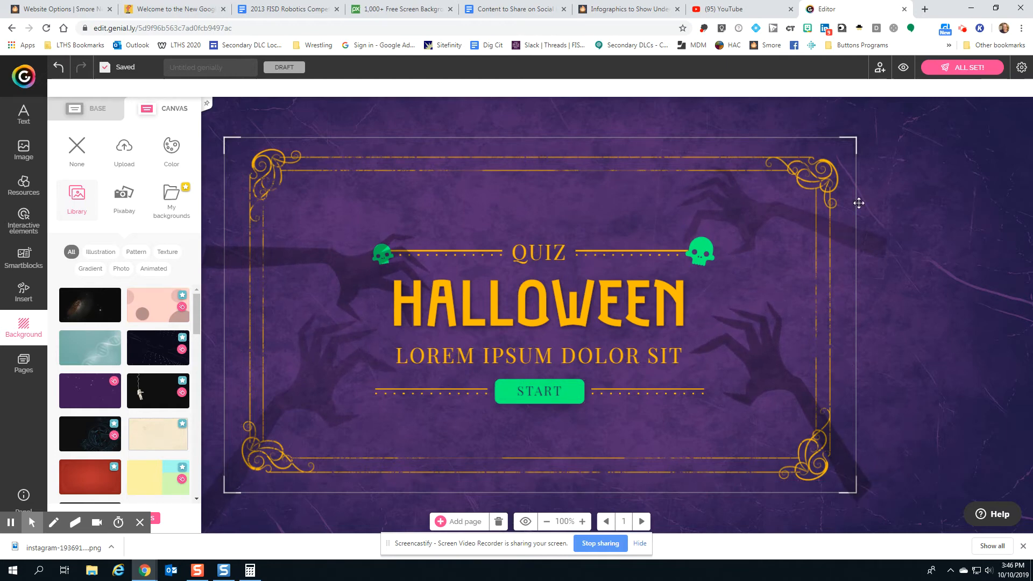
Publish the Halloween quiz and examine its share options, including the social and exclusive page links
click(950, 70)
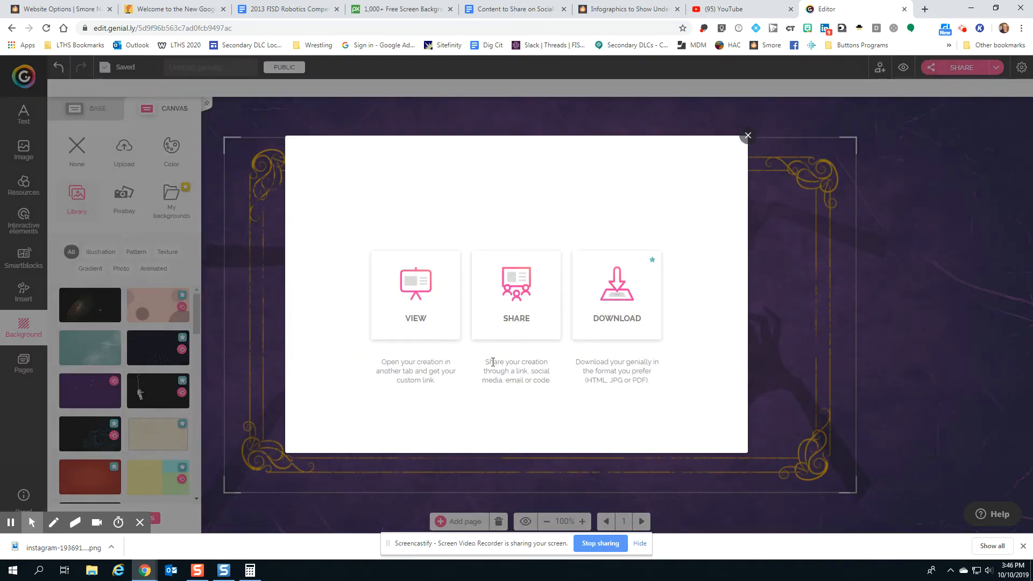
click(516, 293)
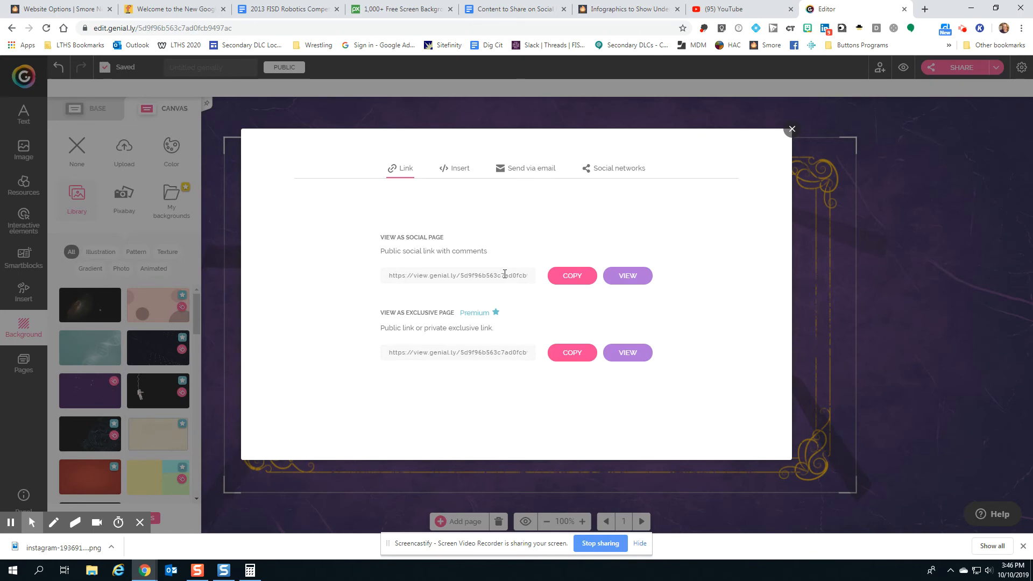
click(792, 131)
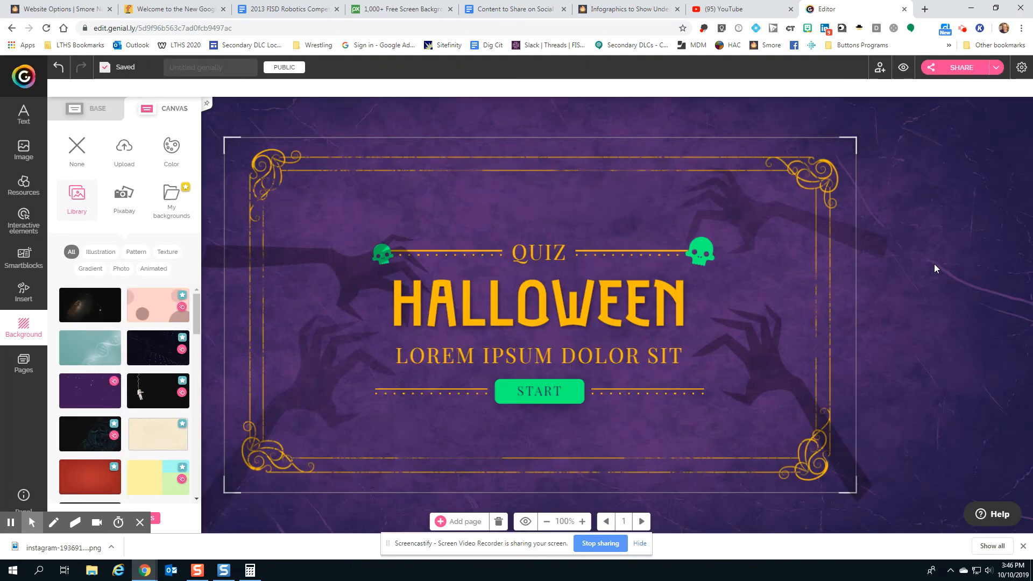